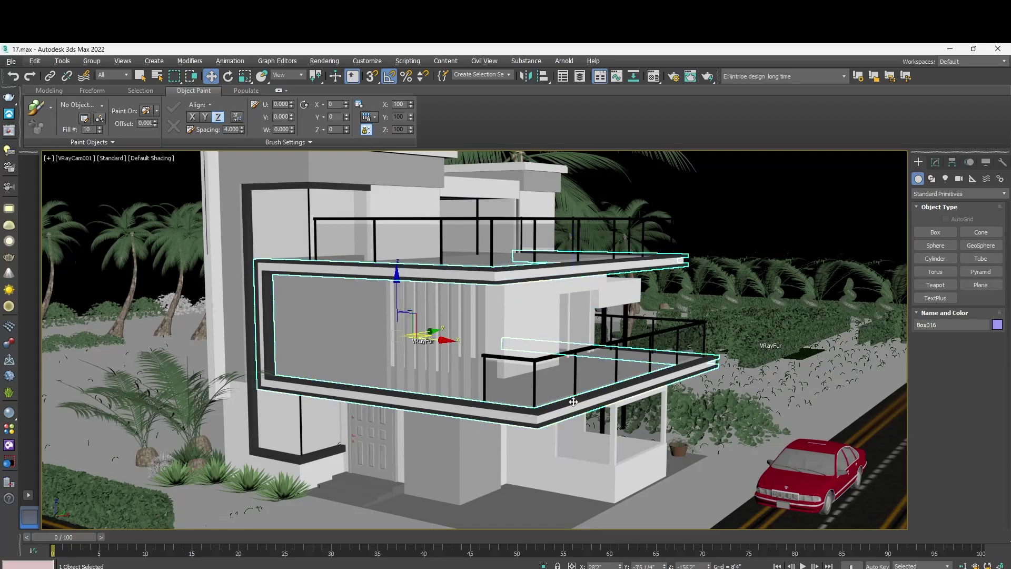
pyautogui.rightClick(347, 299)
pyautogui.hotkey('alt', 'w')
pyautogui.scroll(-6, 404, 335)
pyautogui.hotkey('alt', 'w')
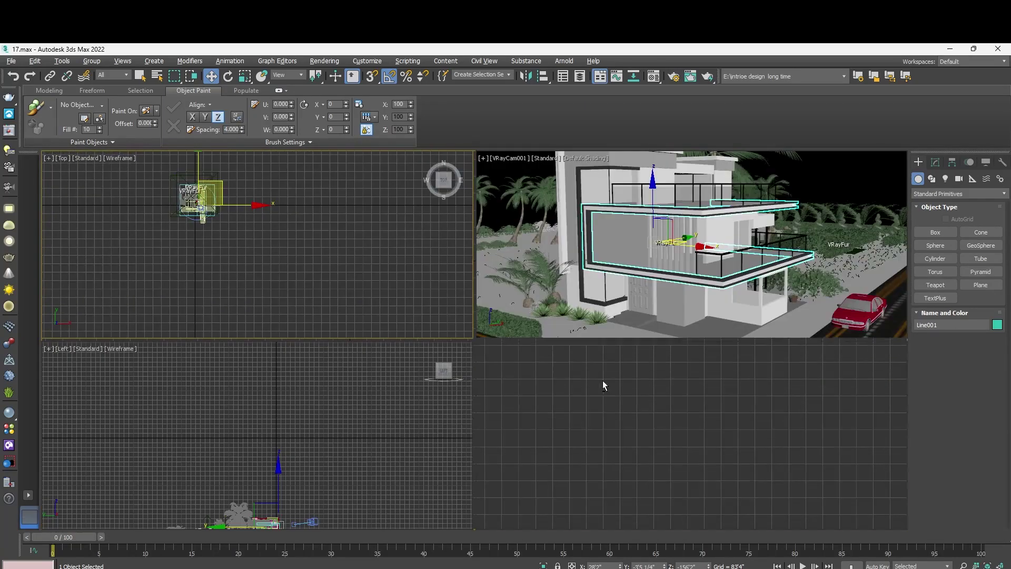
pyautogui.rightClick(637, 267)
pyautogui.hotkey('alt', 'w')
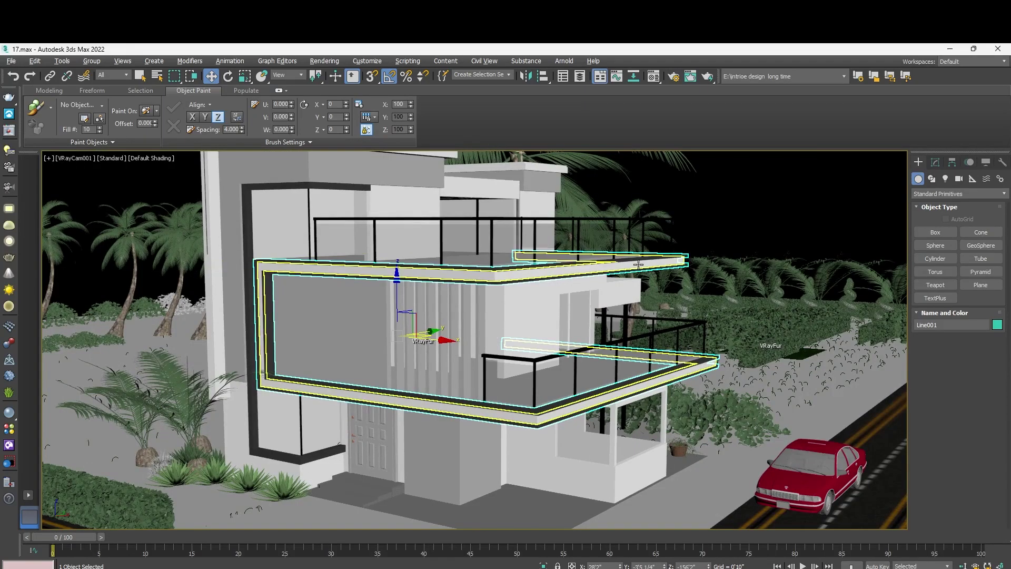
# Step: Open the environment settings and reset all the Material Editor slots
pyautogui.press('8')
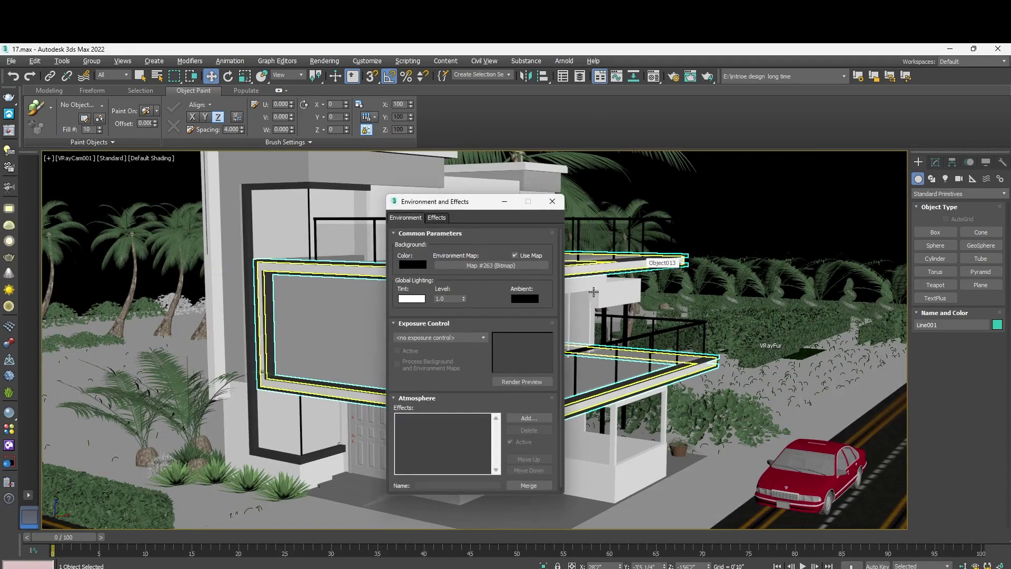
pyautogui.click(498, 265)
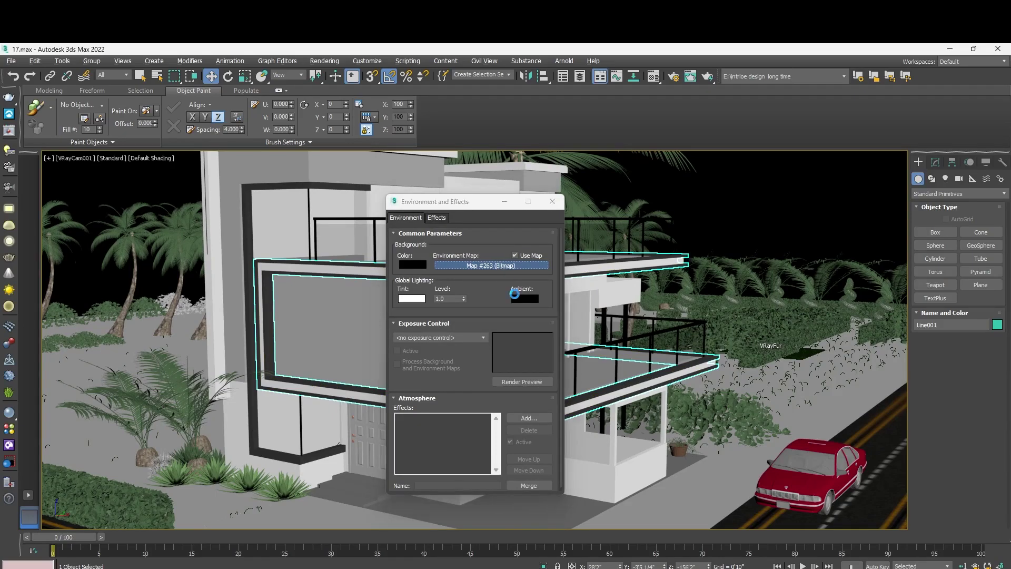
pyautogui.moveTo(558, 129); pyautogui.dragTo(226, 91)
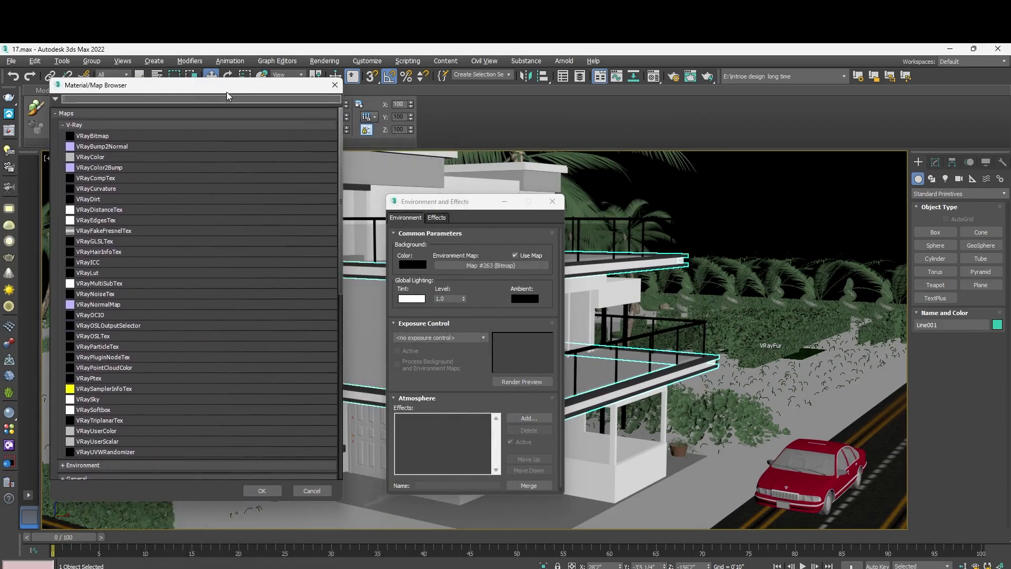
pyautogui.press('Escape')
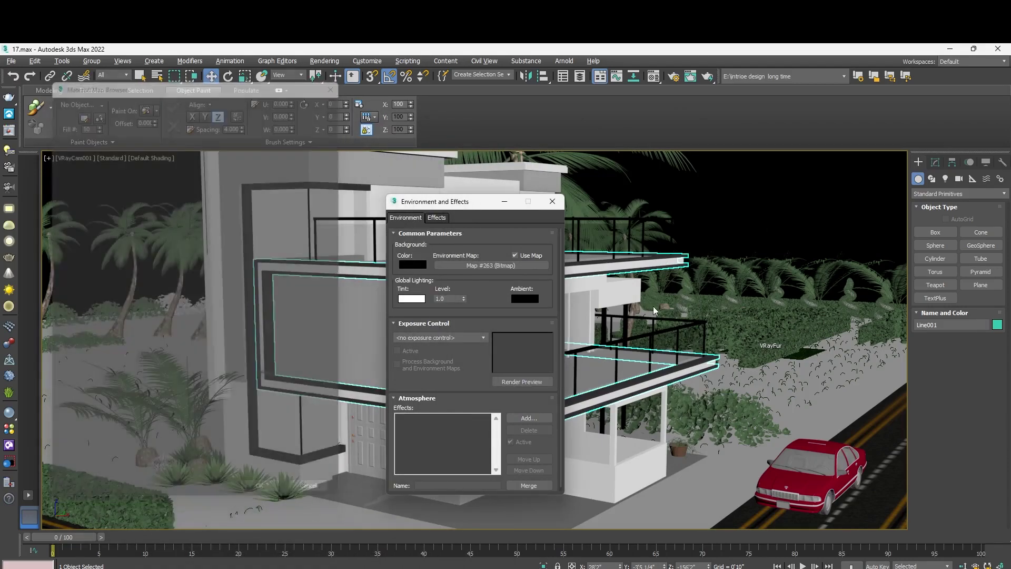
pyautogui.press('m')
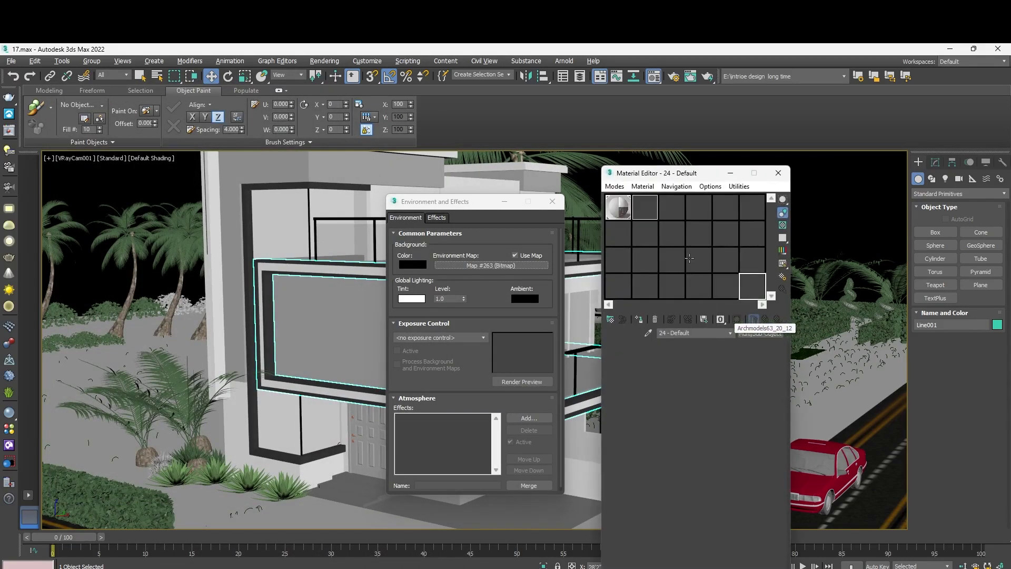
pyautogui.click(737, 186)
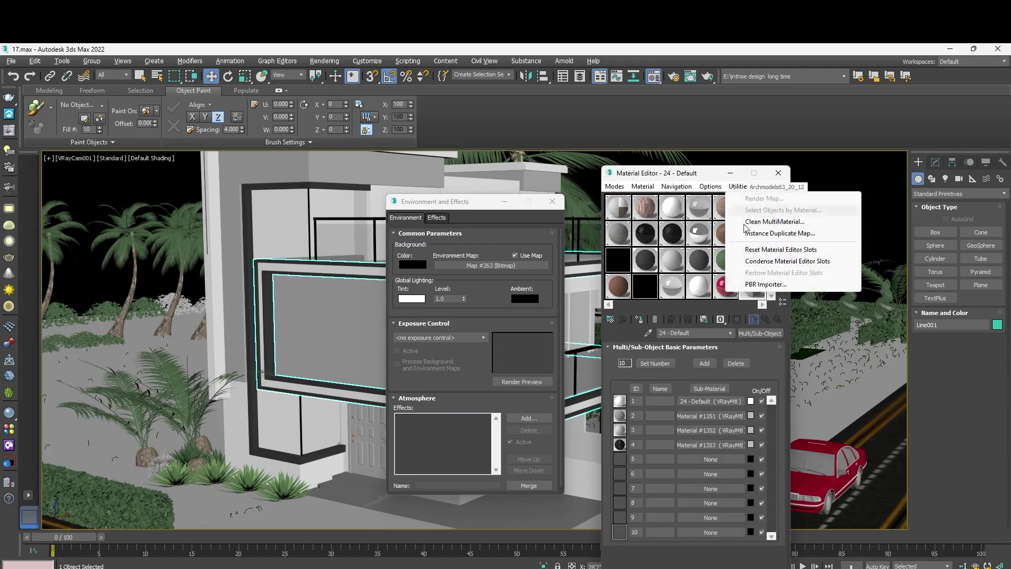
pyautogui.click(765, 250)
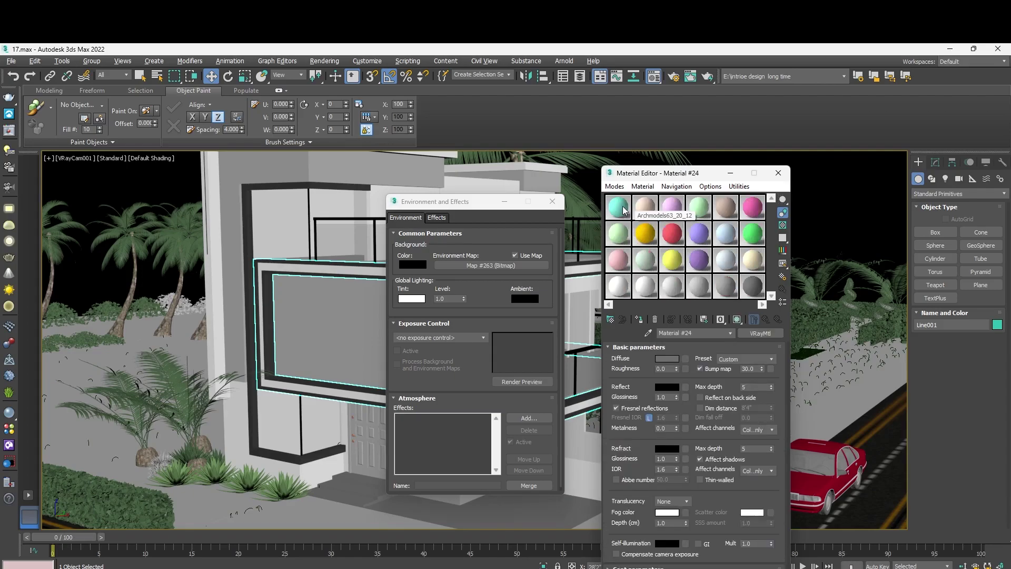
# Step: Assign a new VRayMtl material to the first Material Editor slot
pyautogui.click(766, 333)
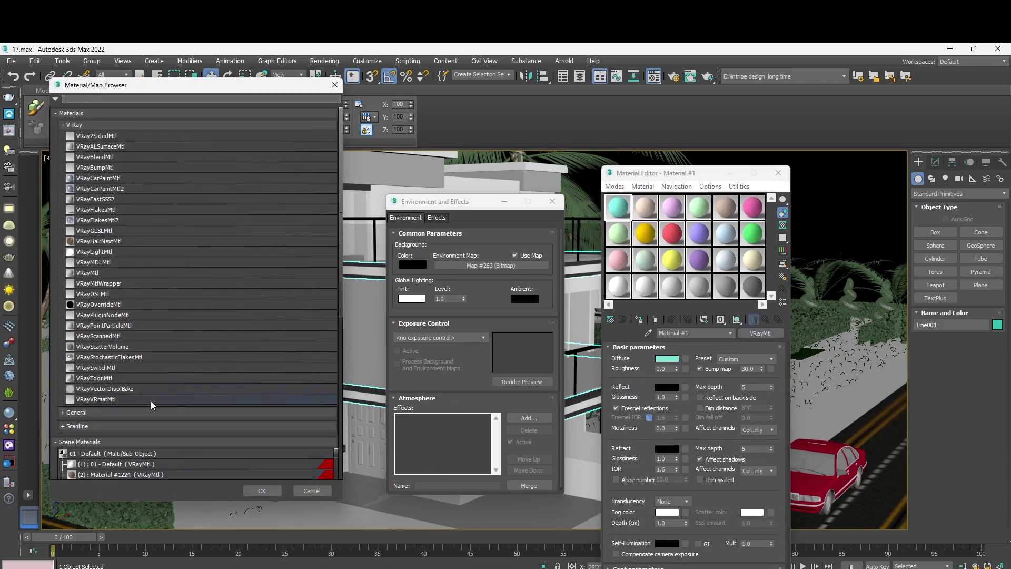
pyautogui.click(125, 273)
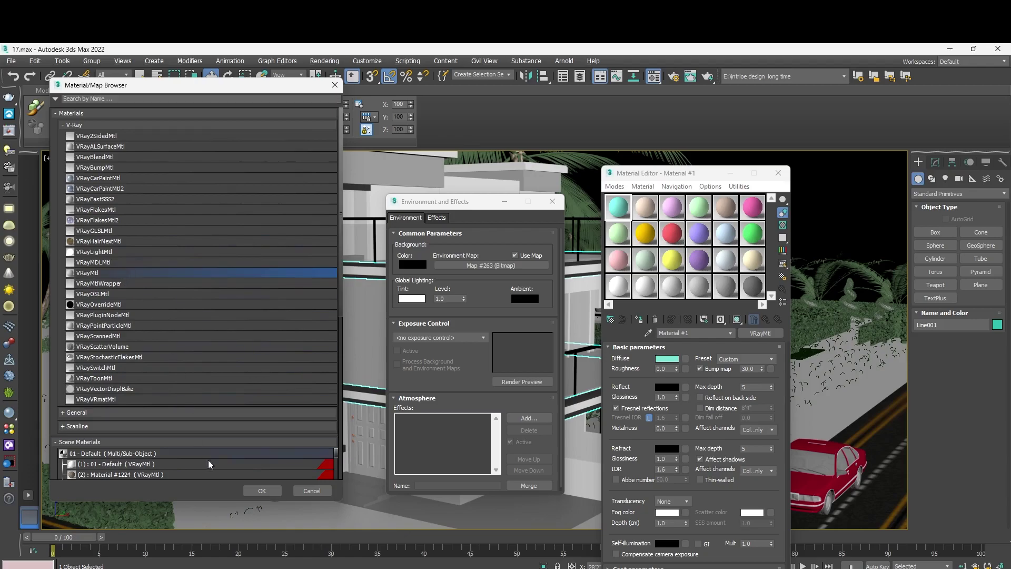
pyautogui.click(262, 490)
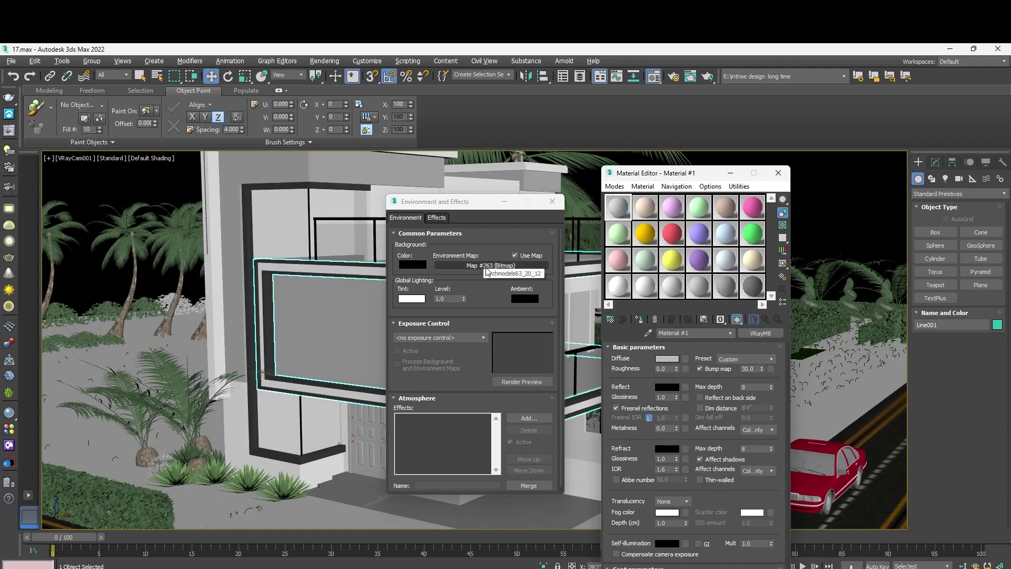
# Step: Replace the environment map with a Bitmap that uses alps_field_4k from the Downloads folder, accepting the OpenEXR configuration
pyautogui.click(486, 266)
pyautogui.scroll(-4, 165, 418)
pyautogui.click(158, 416)
pyautogui.click(115, 425)
pyautogui.click(261, 491)
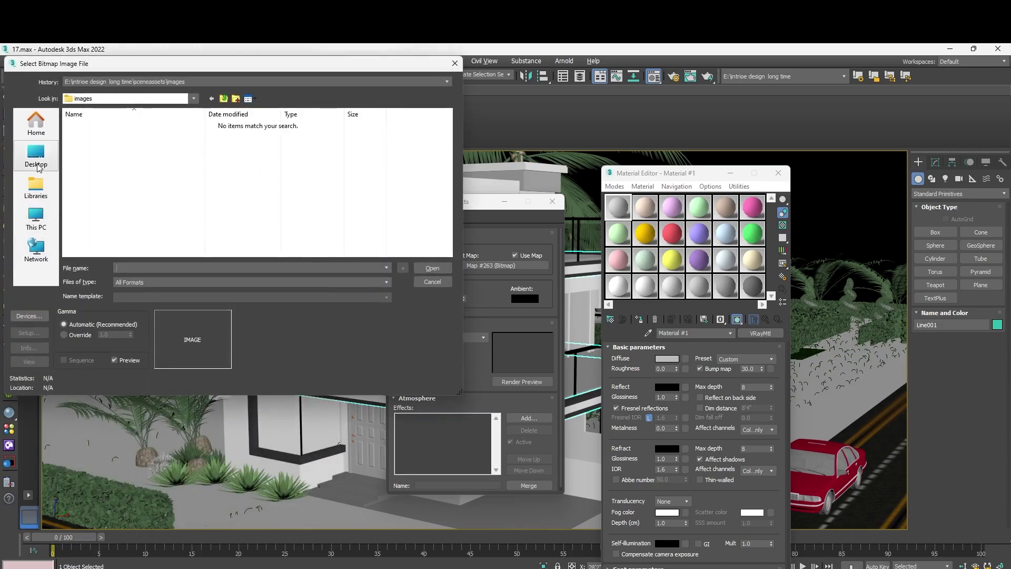
pyautogui.click(37, 167)
pyautogui.doubleClick(216, 152)
pyautogui.click(106, 139)
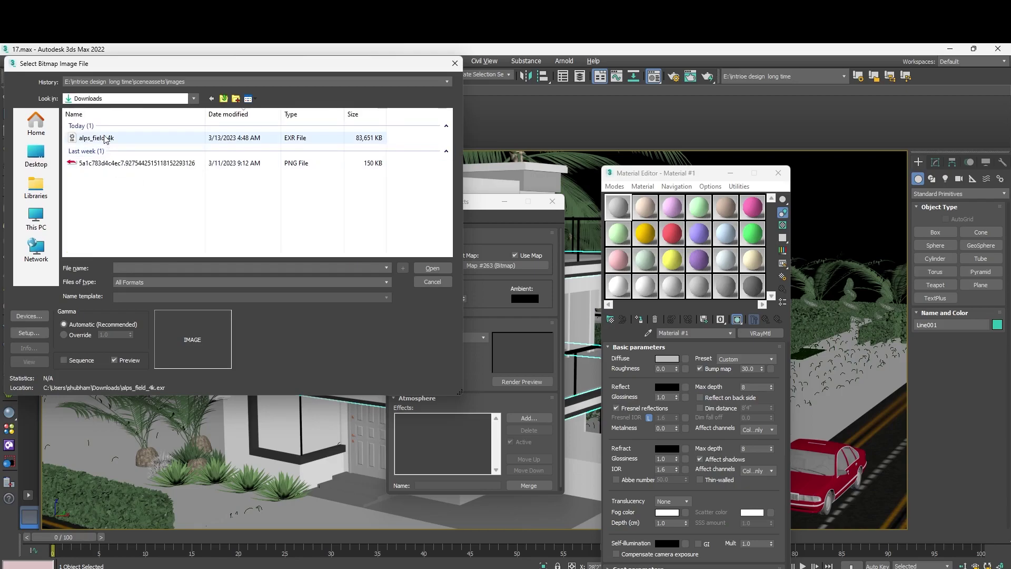
pyautogui.click(432, 268)
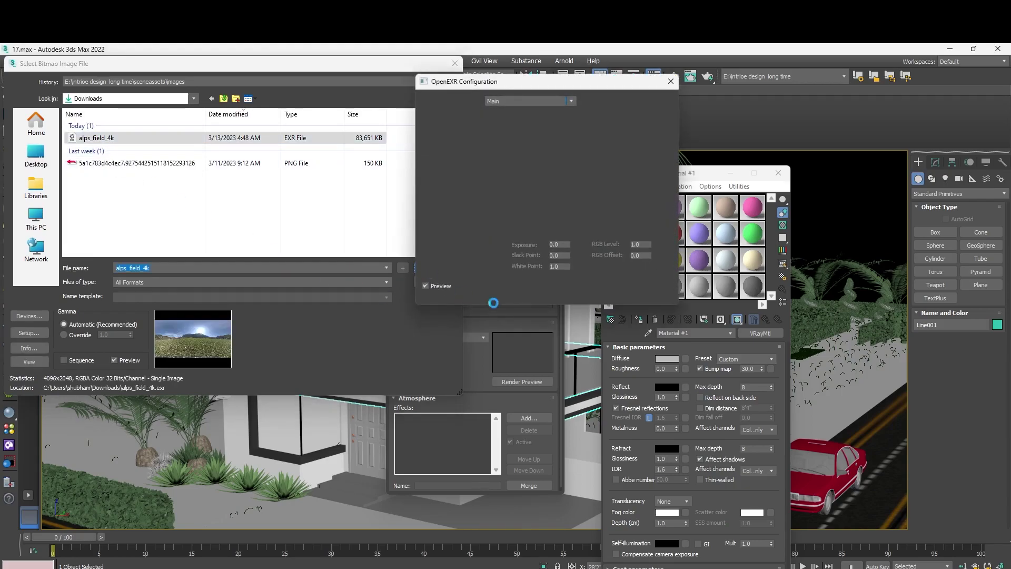
pyautogui.click(611, 289)
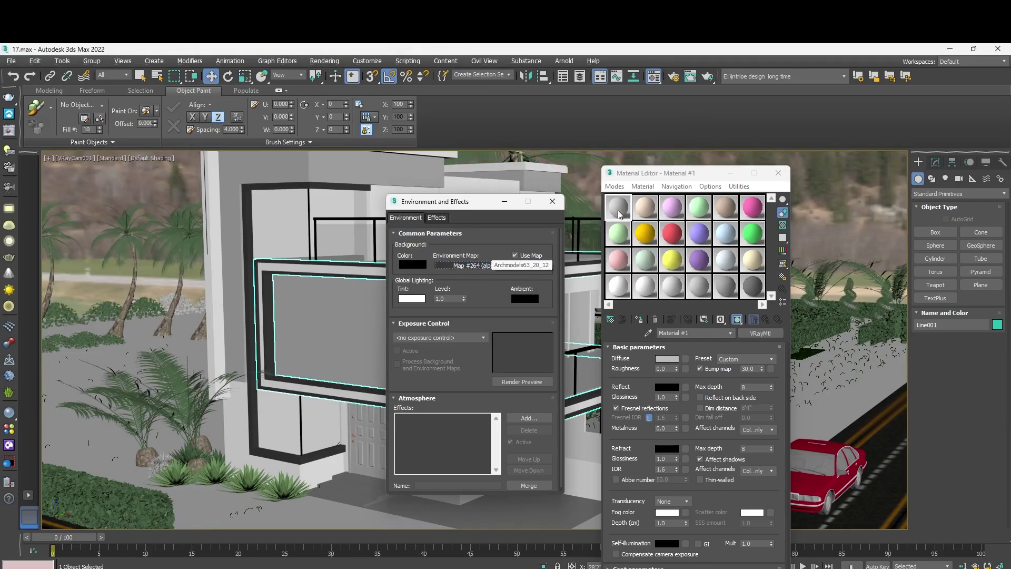
# Step: Place the environment map in the first Material Editor slot as an instance and close the environment settings
pyautogui.moveTo(491, 265); pyautogui.dragTo(619, 215)
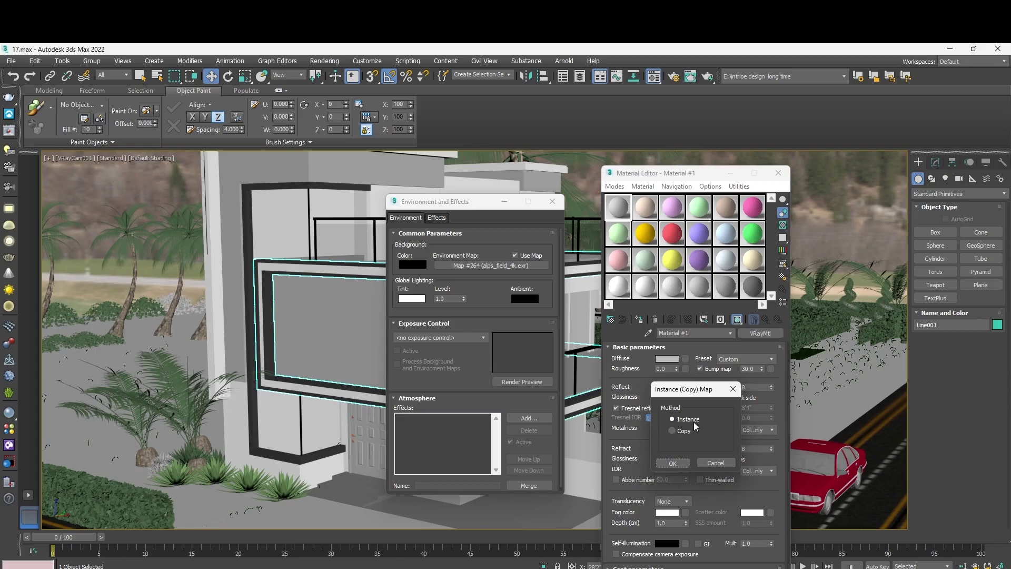
pyautogui.click(673, 466)
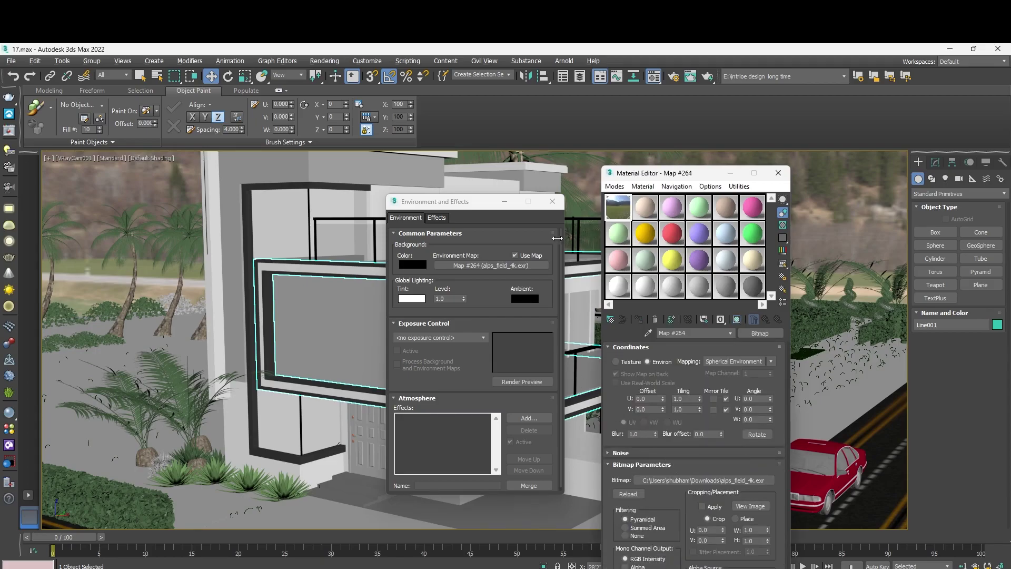
pyautogui.click(552, 202)
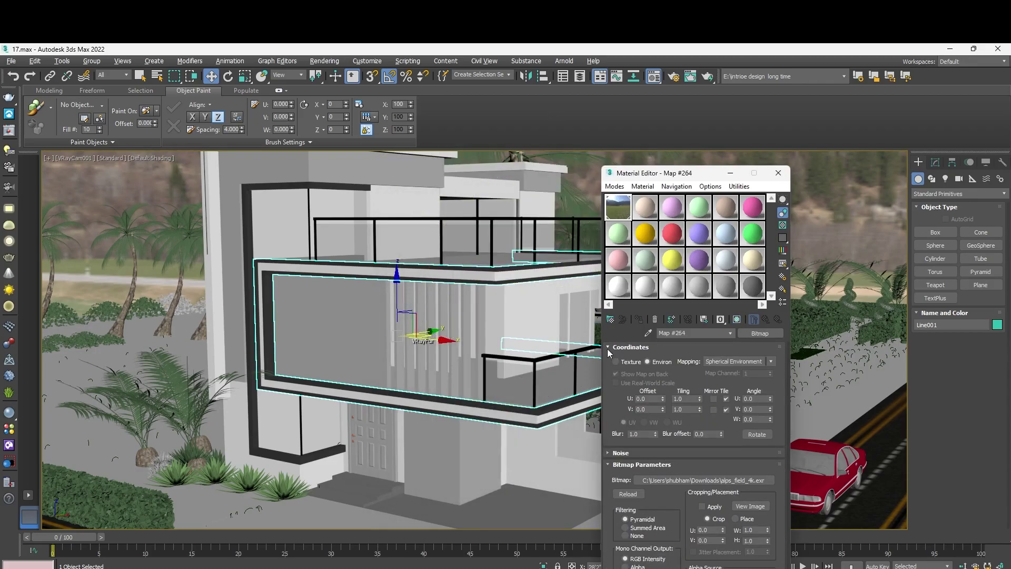
# Step: Set the environment map's Output Amount to 45 and collapse its other parameter sections
pyautogui.click(630, 347)
pyautogui.click(615, 369)
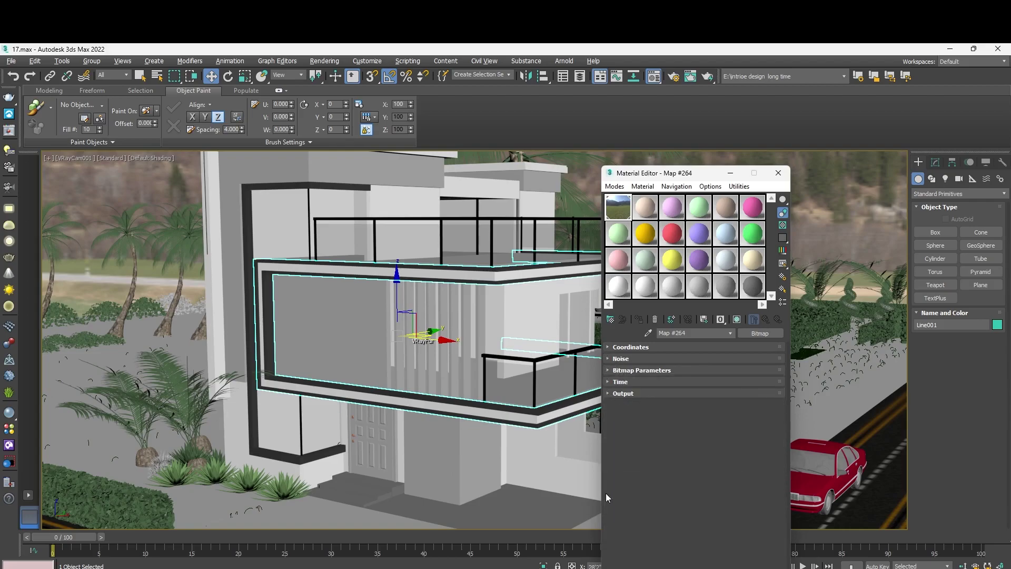
pyautogui.click(616, 393)
pyautogui.press('BackSpace')
pyautogui.press('BackSpace')
pyautogui.press('BackSpace')
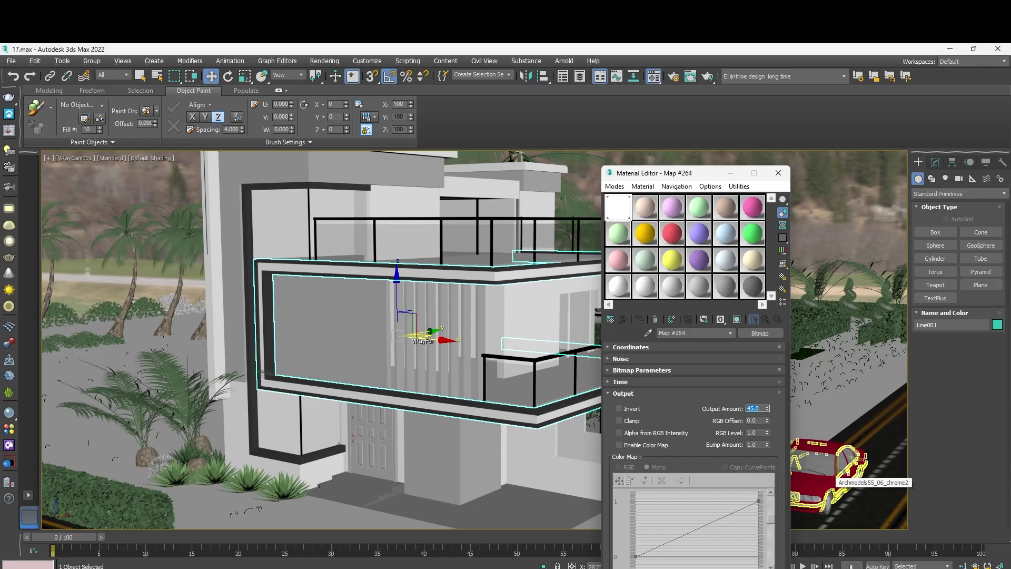
# Step: Offset the environment map to U 1.27 and V 0.01 to reposition the background, and close the Material Editor
pyautogui.click(648, 347)
pyautogui.moveTo(666, 403); pyautogui.dragTo(663, 415)
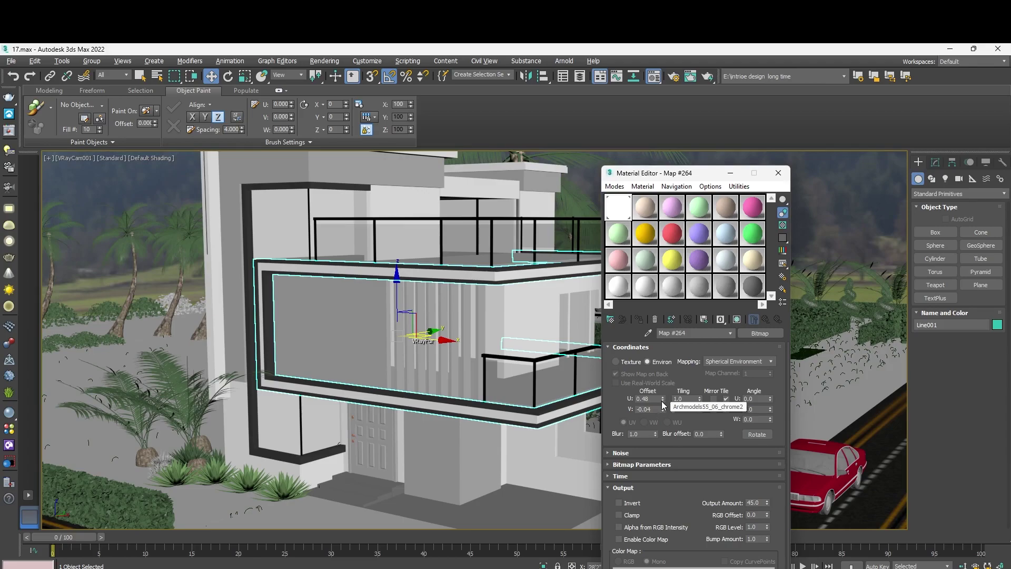
pyautogui.moveTo(663, 397); pyautogui.dragTo(662, 410)
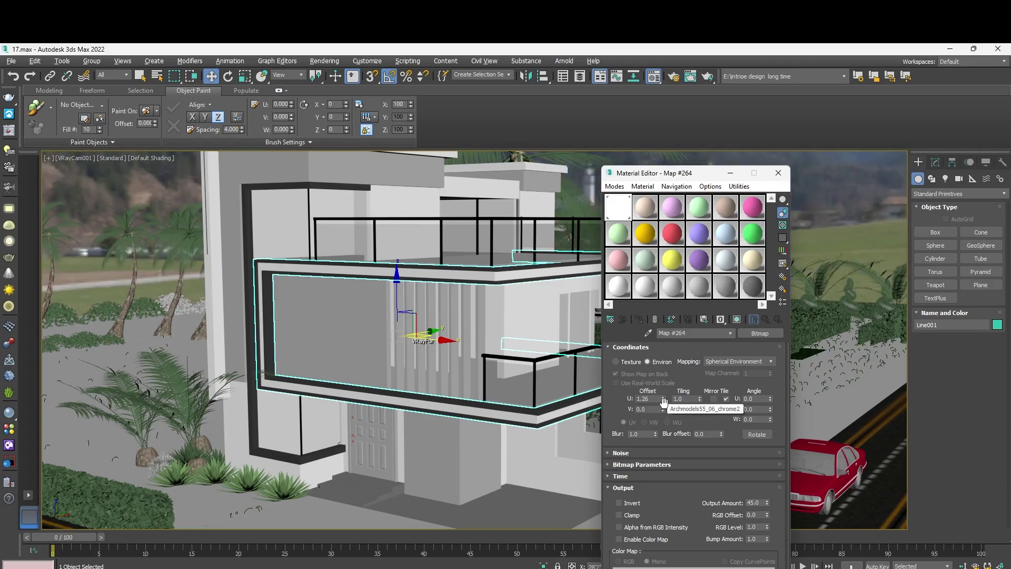
pyautogui.click(663, 397)
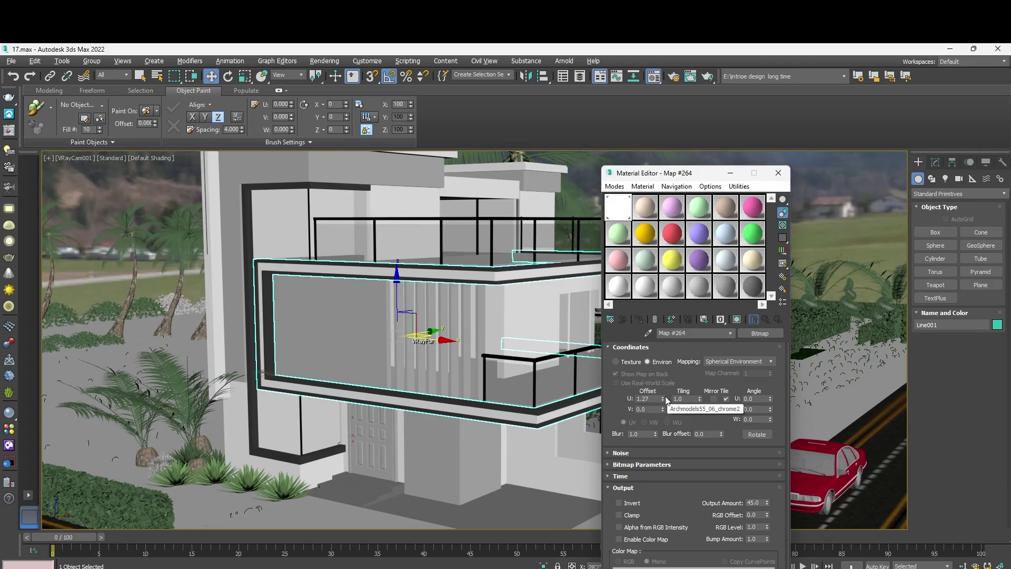
pyautogui.click(662, 411)
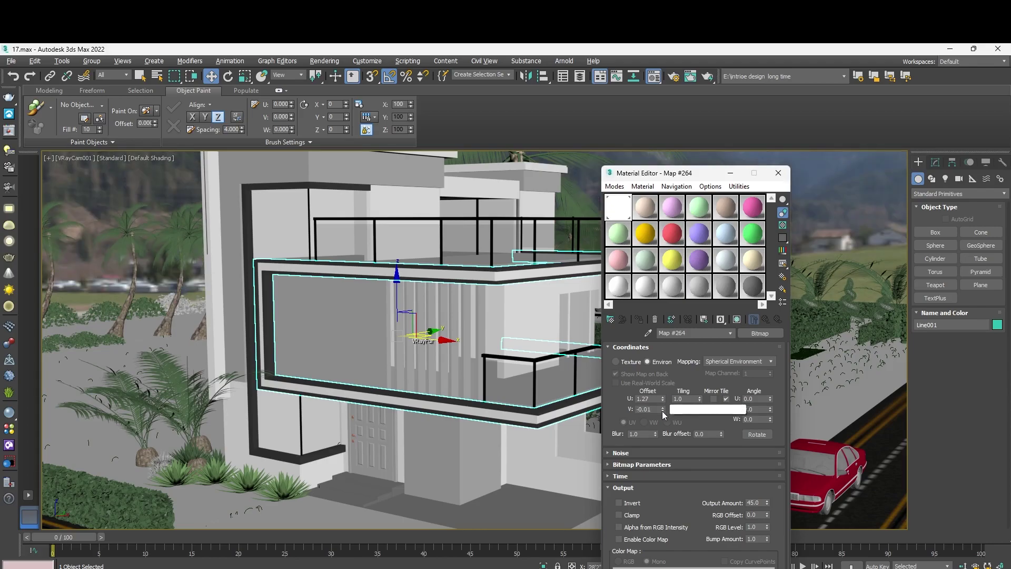
pyautogui.click(663, 406)
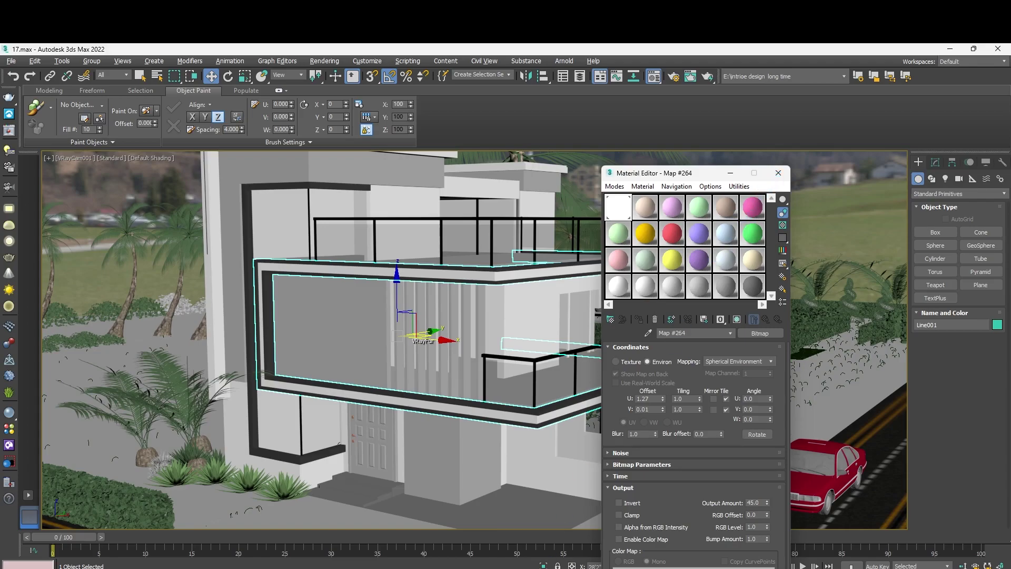
pyautogui.click(557, 568)
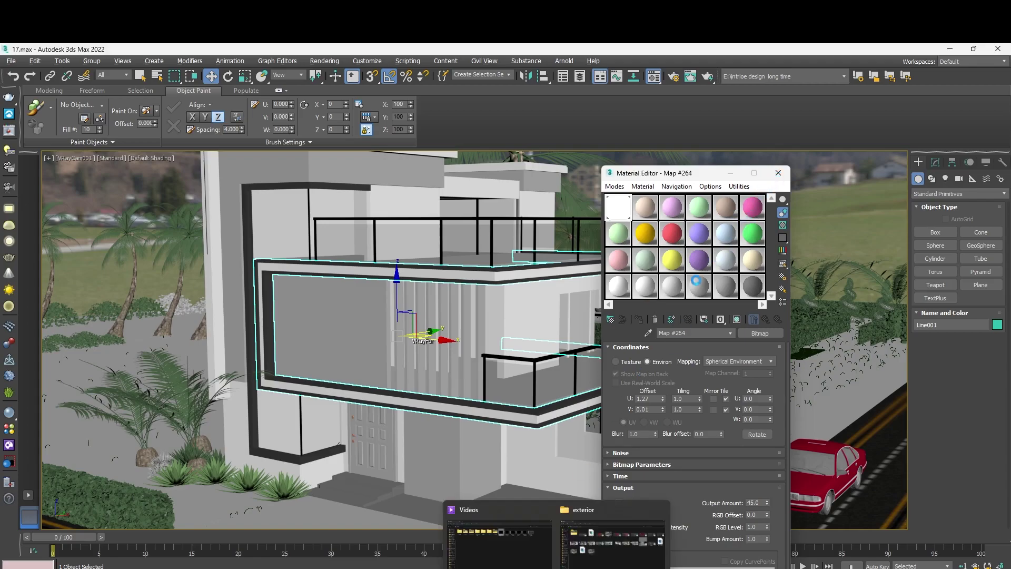
pyautogui.click(779, 173)
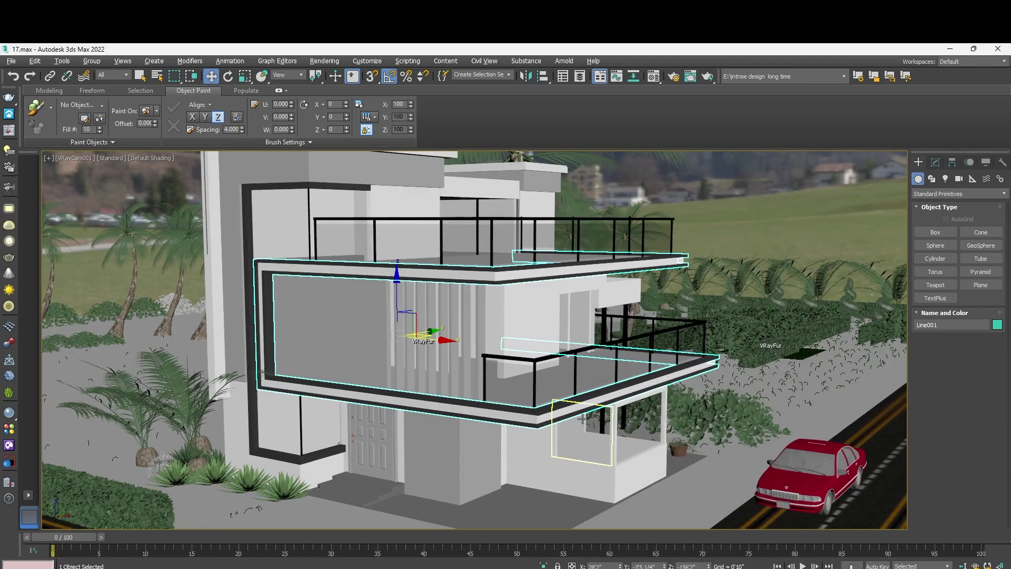
# Step: Create a VRaySun in the Top view, aimed from the front-right of the site at the house, without adding a VRaySky environment map
pyautogui.hotkey('alt', 'w')
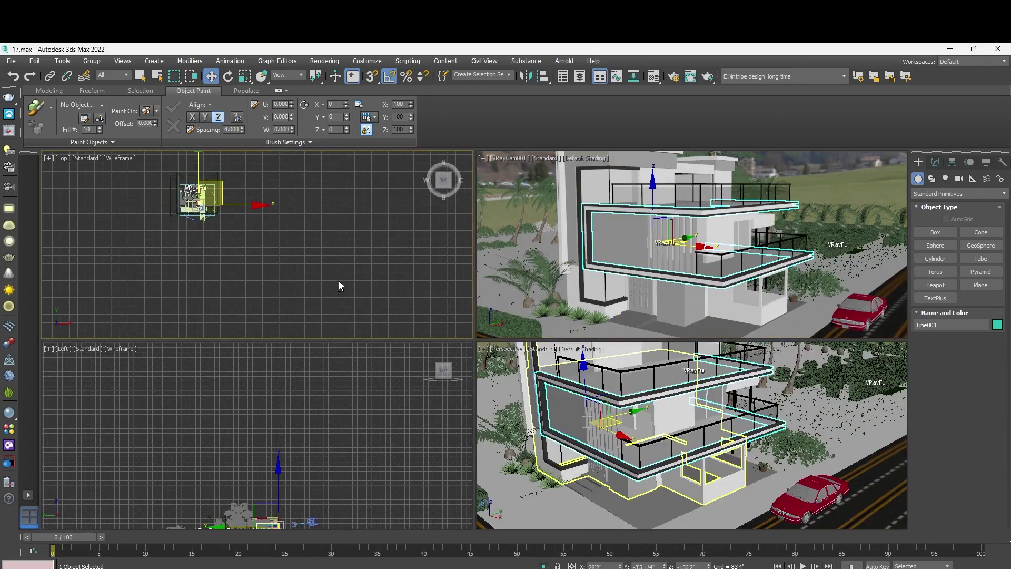
pyautogui.hotkey('alt', 'w')
pyautogui.click(947, 179)
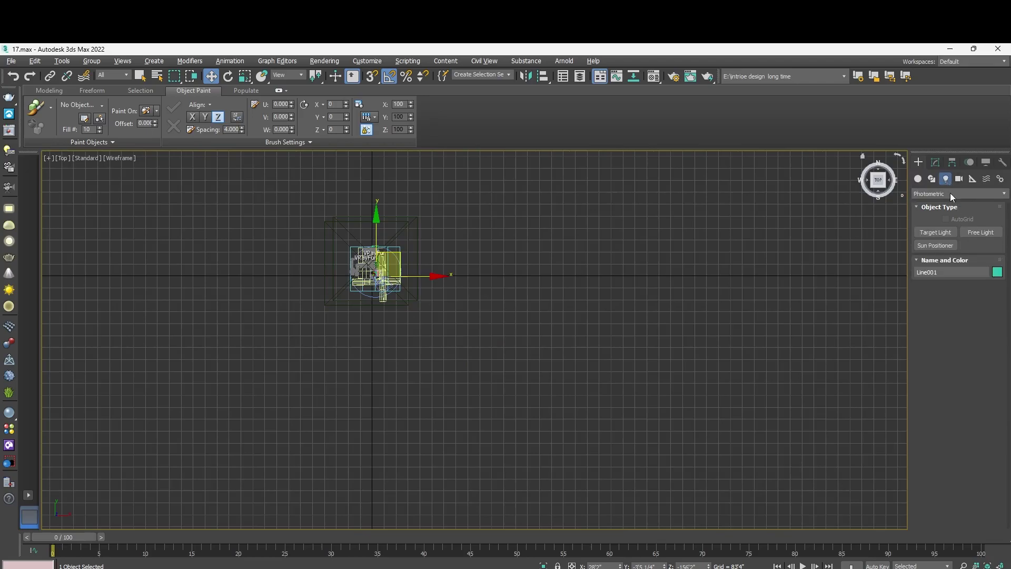
pyautogui.click(951, 193)
pyautogui.click(927, 225)
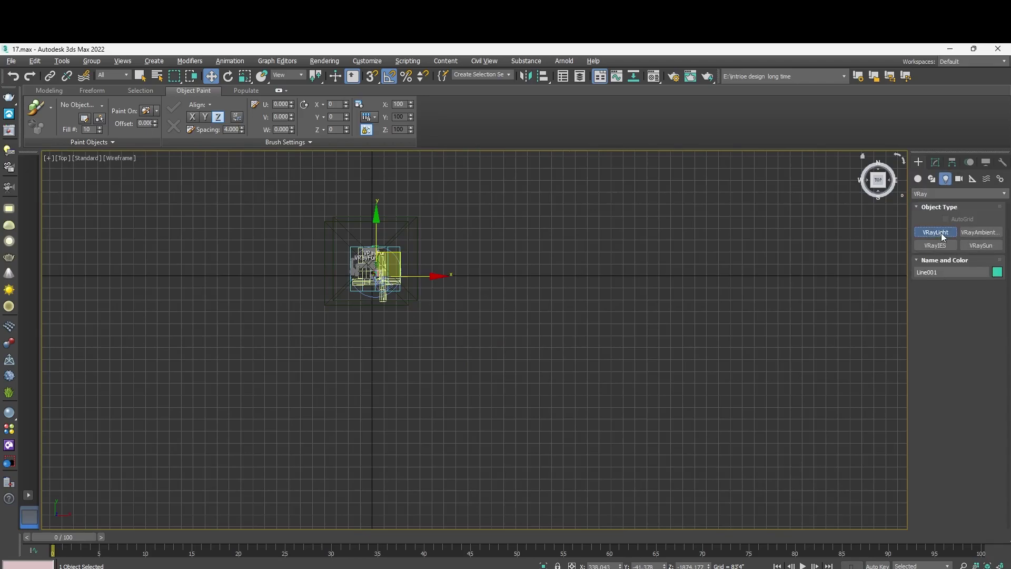
pyautogui.click(941, 233)
pyautogui.click(981, 246)
pyautogui.scroll(5, 444, 290)
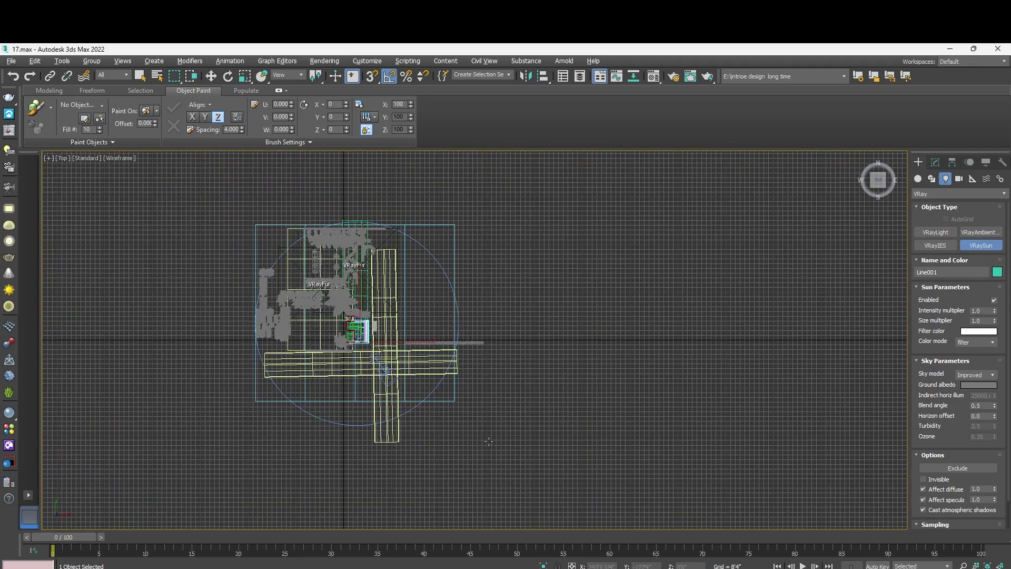
pyautogui.moveTo(489, 441); pyautogui.dragTo(364, 337)
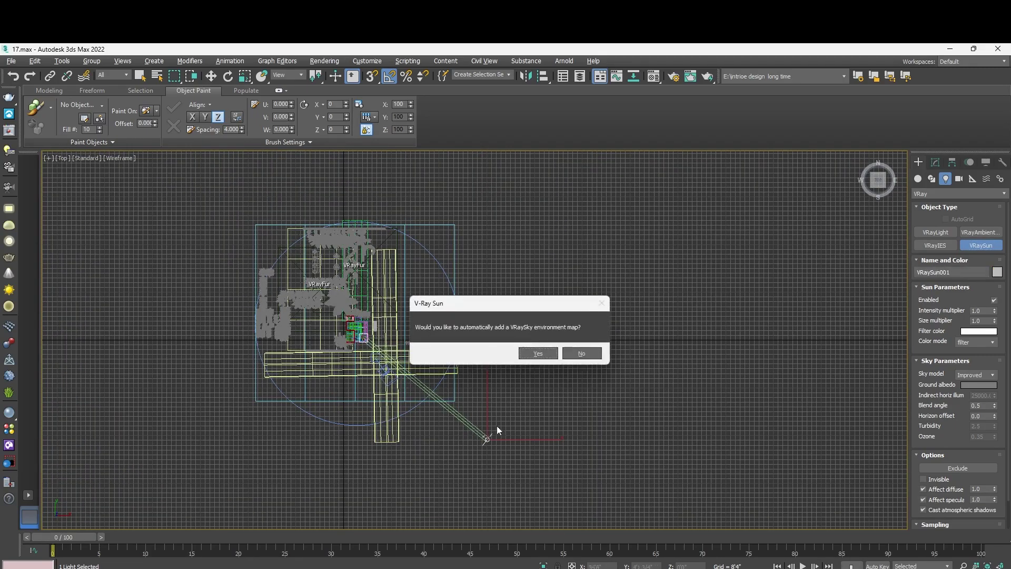
pyautogui.click(581, 353)
# Step: Move the VRaySun's target straight down to the level of the house in the Left view
pyautogui.hotkey('alt', 'w')
pyautogui.rightClick(445, 389)
pyautogui.hotkey('alt', 'w')
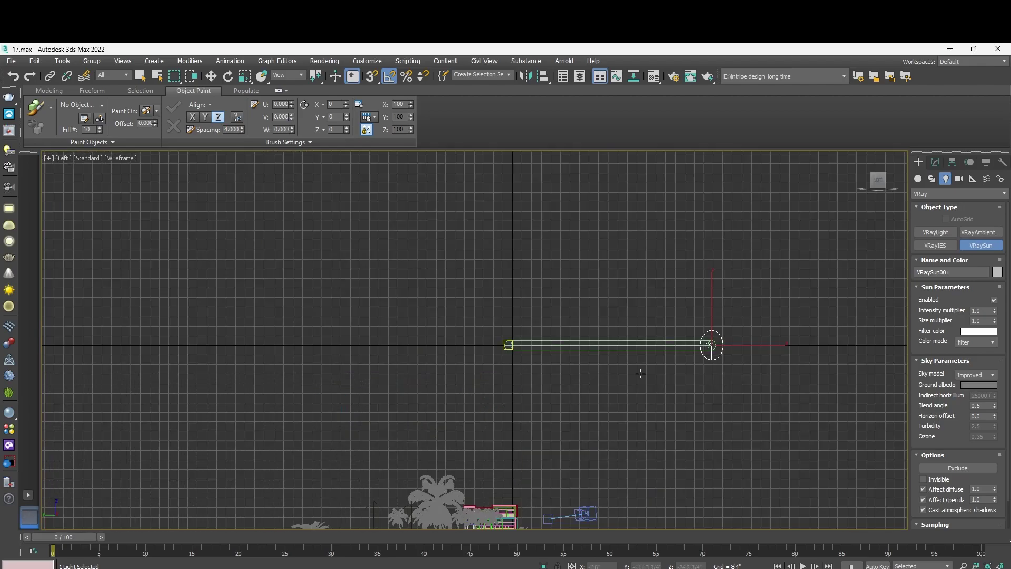
pyautogui.press('w')
pyautogui.click(508, 345)
pyautogui.moveTo(508, 346); pyautogui.dragTo(509, 501)
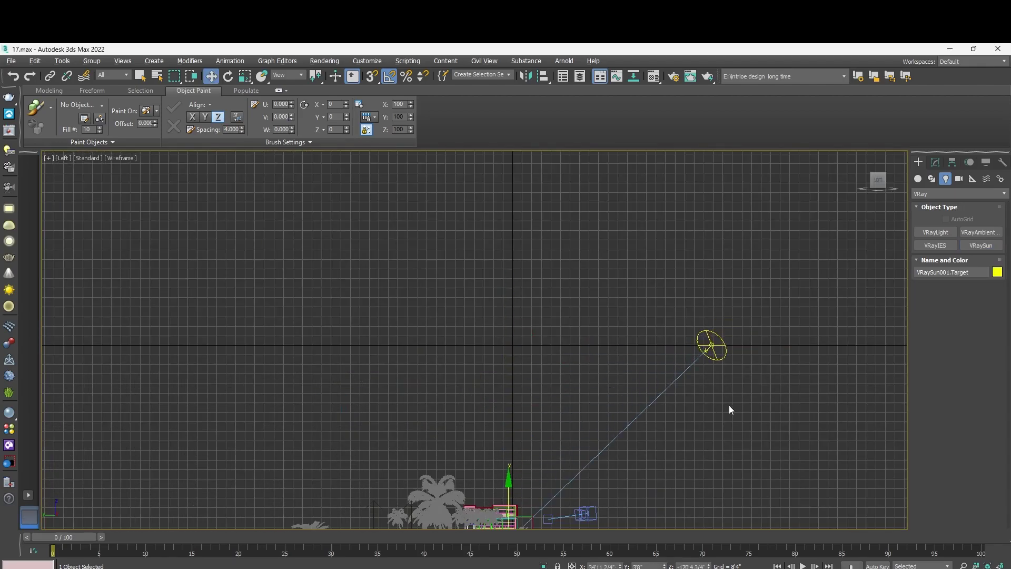
# Step: Move the VRaySun west and then farther south of the house in the Top view
pyautogui.hotkey('alt', 'w')
pyautogui.rightClick(409, 329)
pyautogui.hotkey('alt', 'w')
pyautogui.click(486, 440)
pyautogui.moveTo(511, 439); pyautogui.dragTo(451, 459)
pyautogui.moveTo(429, 398); pyautogui.dragTo(429, 429)
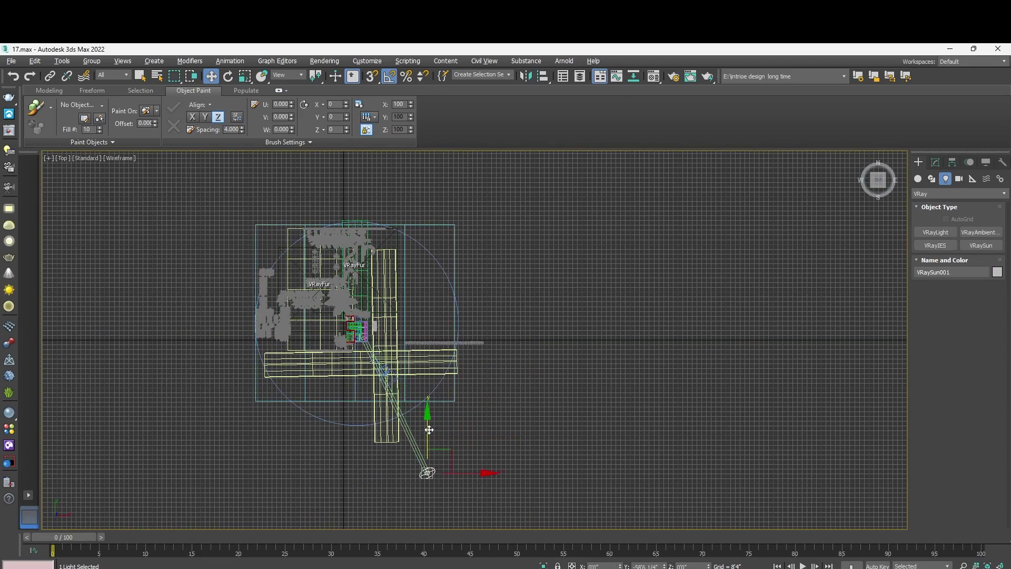
# Step: Move the VRaySun's target onto the house's ground-floor front wall beside the entrance door in the camera view
pyautogui.hotkey('alt', 'w')
pyautogui.rightClick(634, 265)
pyautogui.hotkey('alt', 'w')
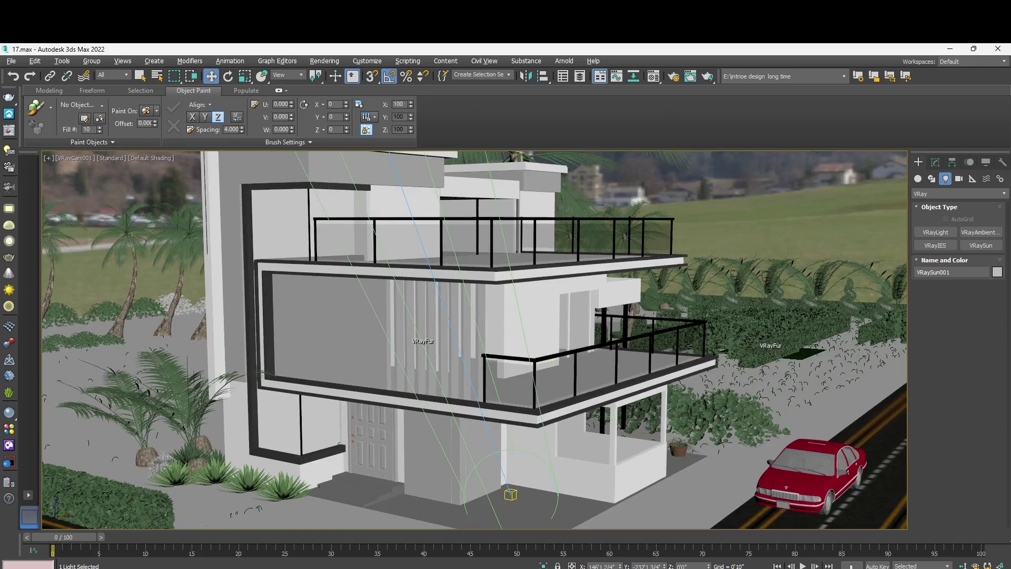
pyautogui.click(511, 495)
pyautogui.moveTo(532, 487); pyautogui.dragTo(508, 458)
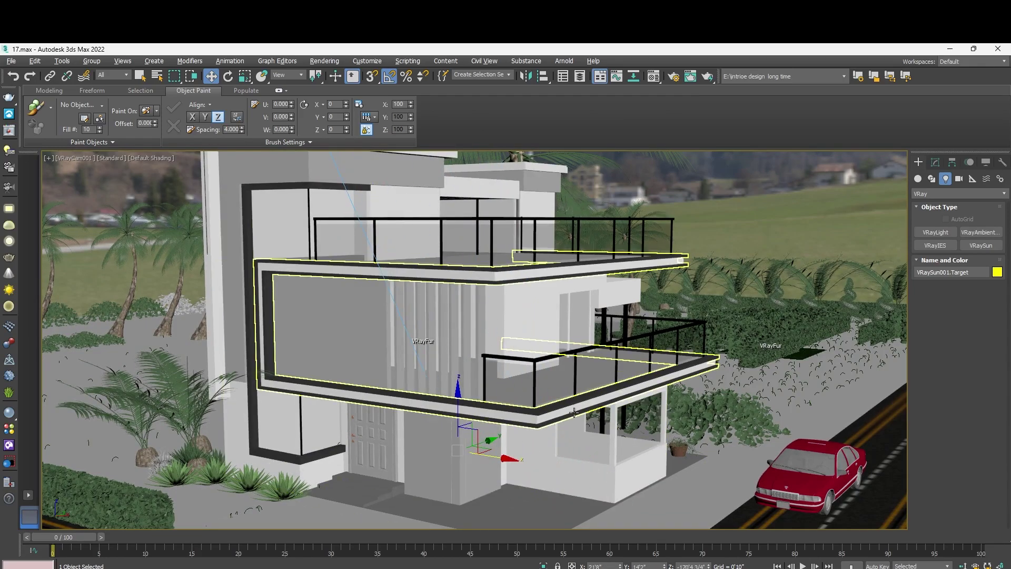
# Step: Render the camera view to check the sun's direction, and return to the scene
pyautogui.hotkey('shift', 'q')
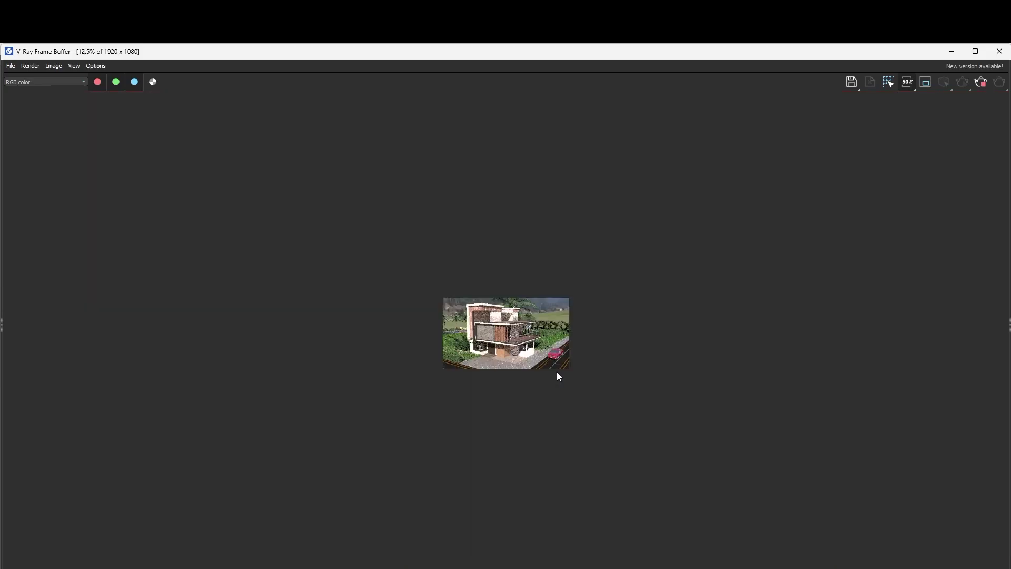
pyautogui.scroll(-1, 512, 317)
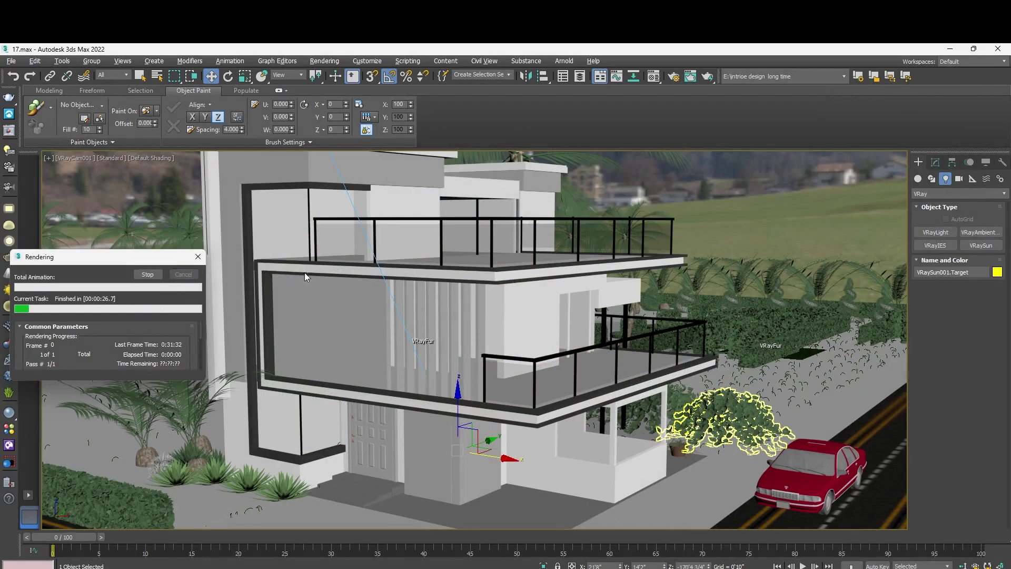
pyautogui.click(445, 267)
pyautogui.click(410, 252)
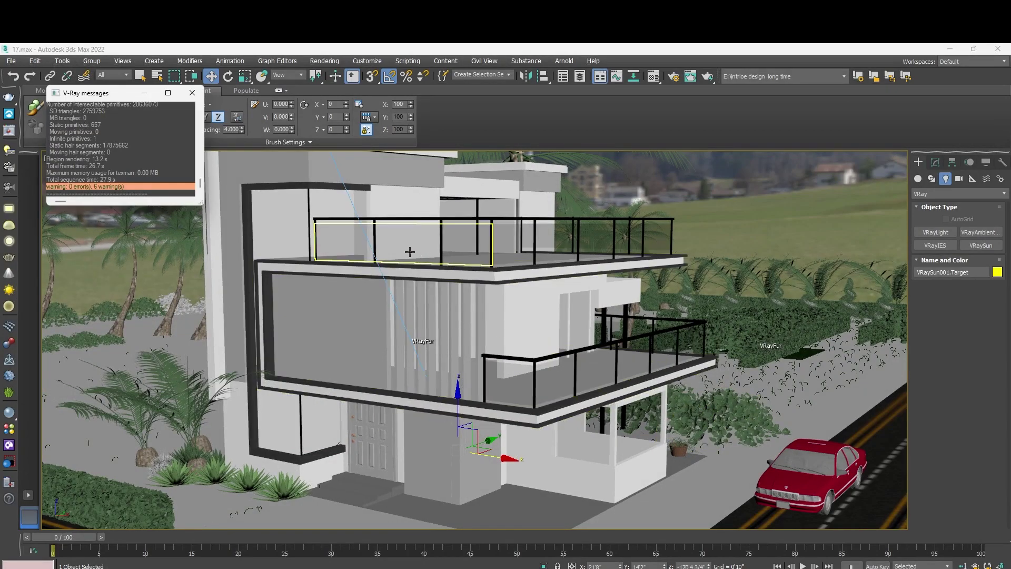
# Step: Select the VRaySun in the Top view and set its Size multiplier to 12.44
pyautogui.hotkey('alt', 'w')
pyautogui.hotkey('alt', 'w')
pyautogui.click(427, 472)
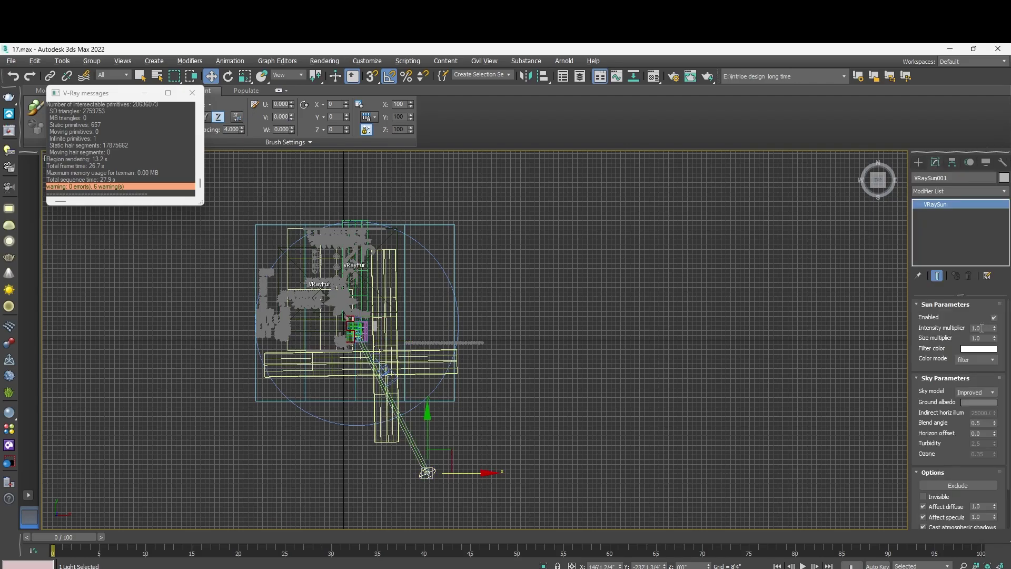
pyautogui.moveTo(997, 341); pyautogui.dragTo(485, 409)
# Step: Render the camera view again to check the shadows with the enlarged sun
pyautogui.hotkey('alt', 'w')
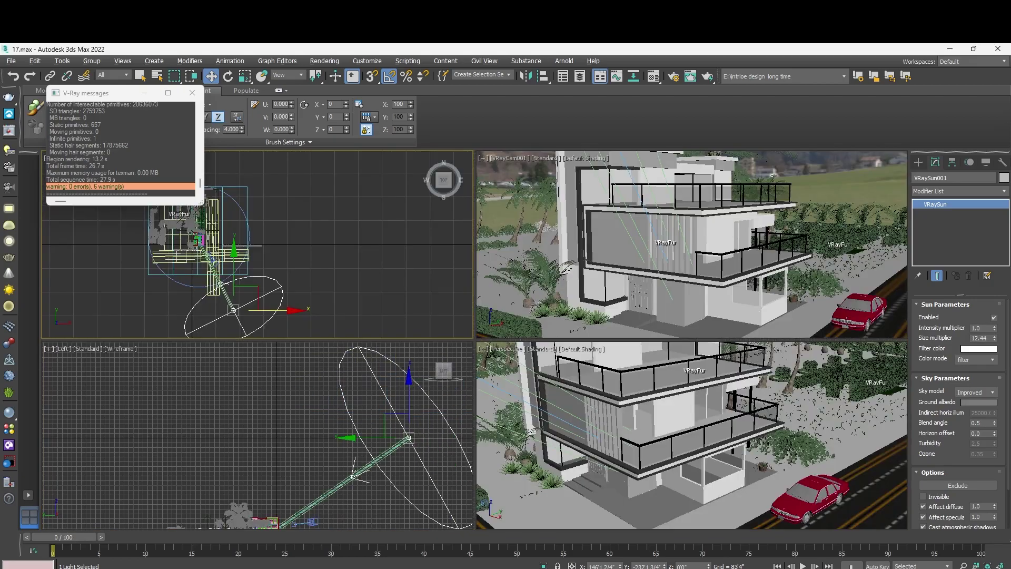
pyautogui.hotkey('alt', 'w')
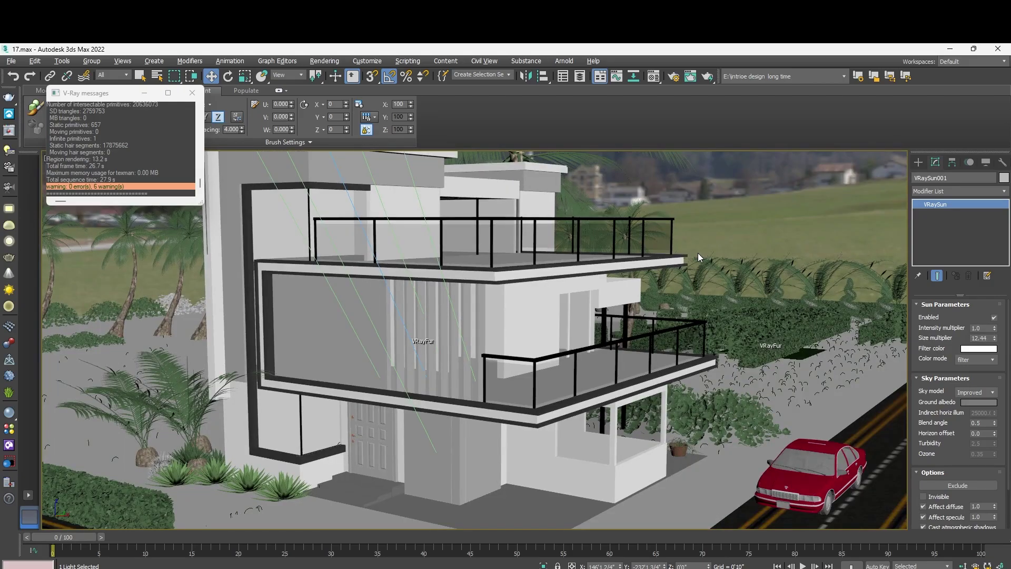
pyautogui.hotkey('shift', 'q')
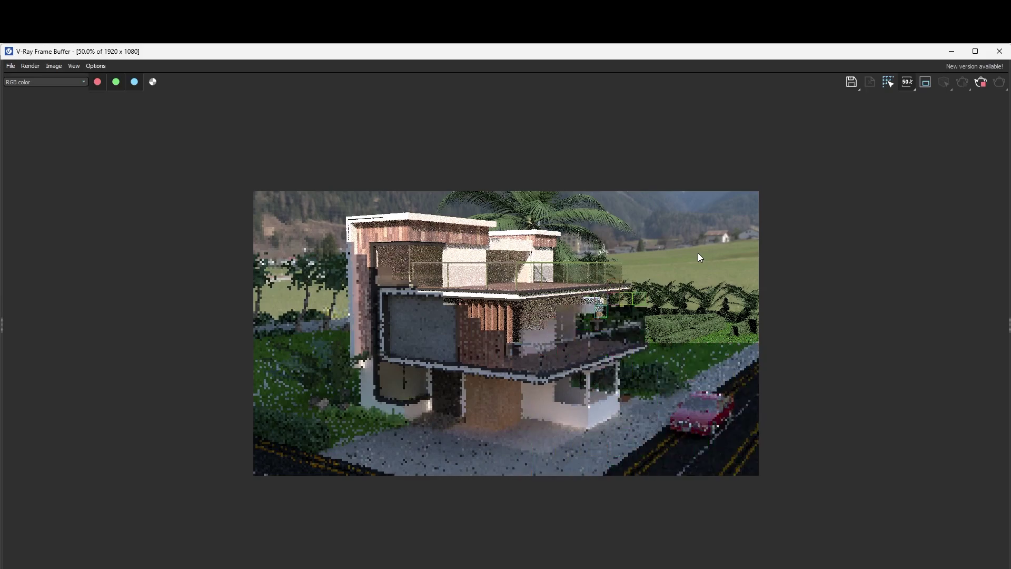
pyautogui.click(627, 530)
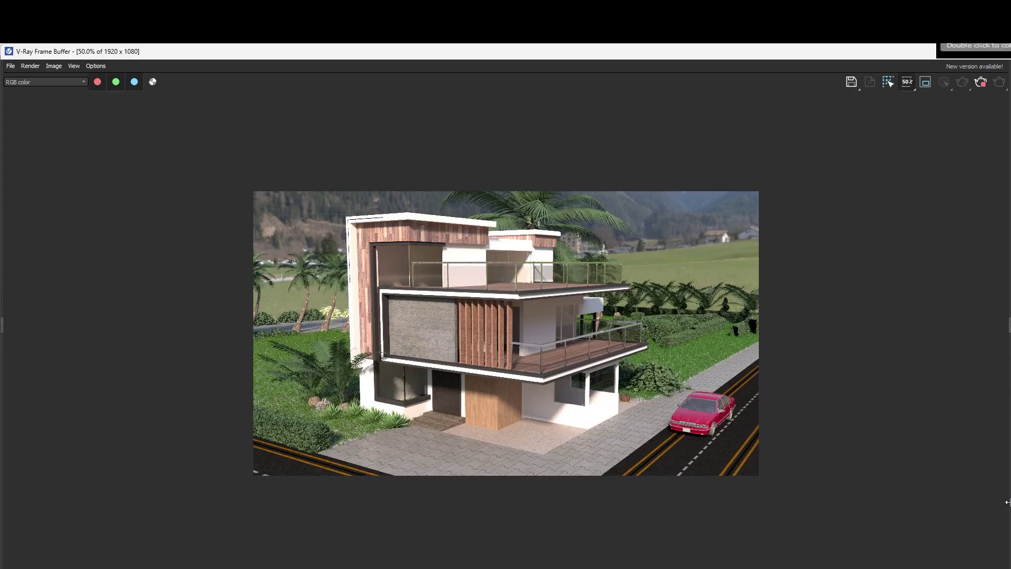